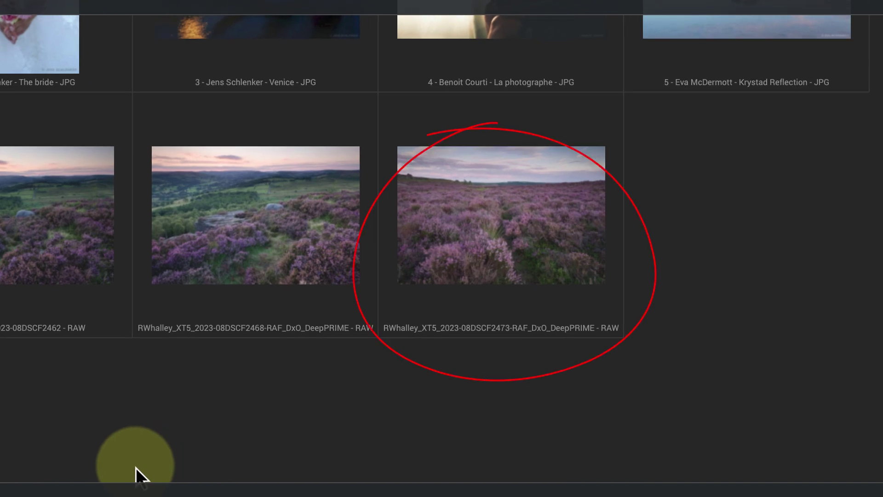
Select the third heather moorland RAW thumbnail in the browser and open it for editing.
left_click(443, 256)
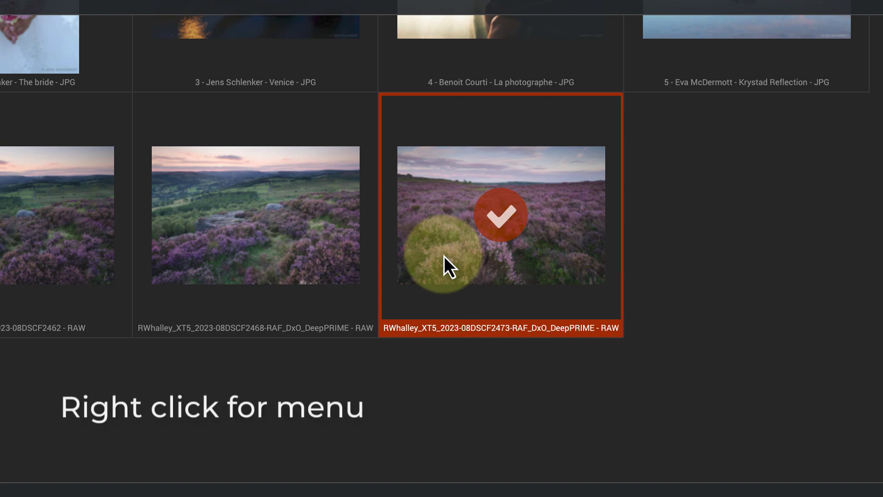
right_click(443, 255)
key("Escape")
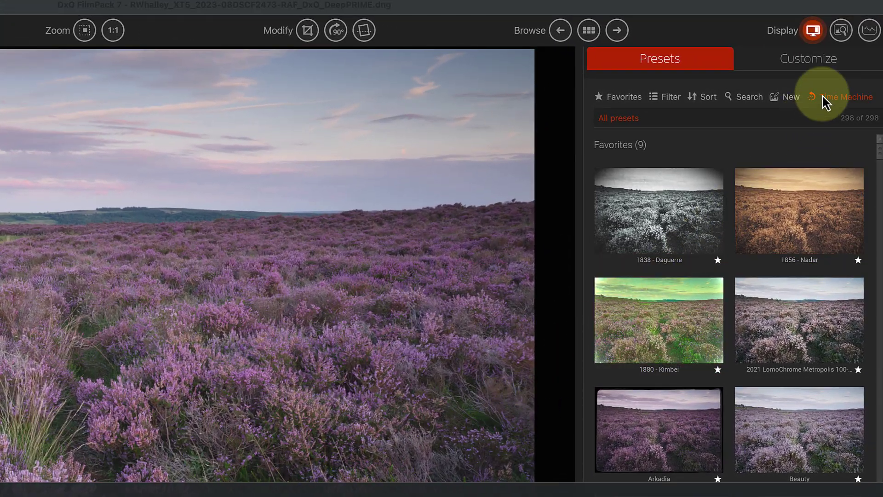
Show the histogram, filter presets to Digital Films, and apply Fujifilm PROVIA/STANDARD.
left_click(865, 37)
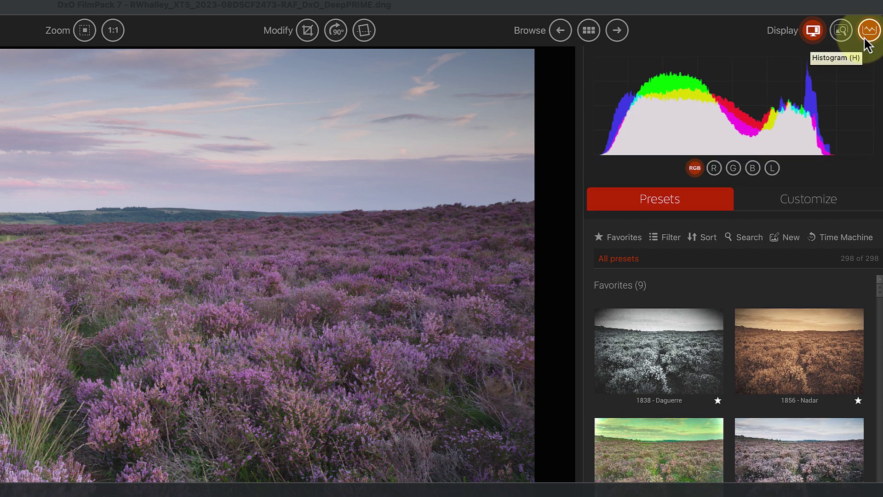
left_click(659, 238)
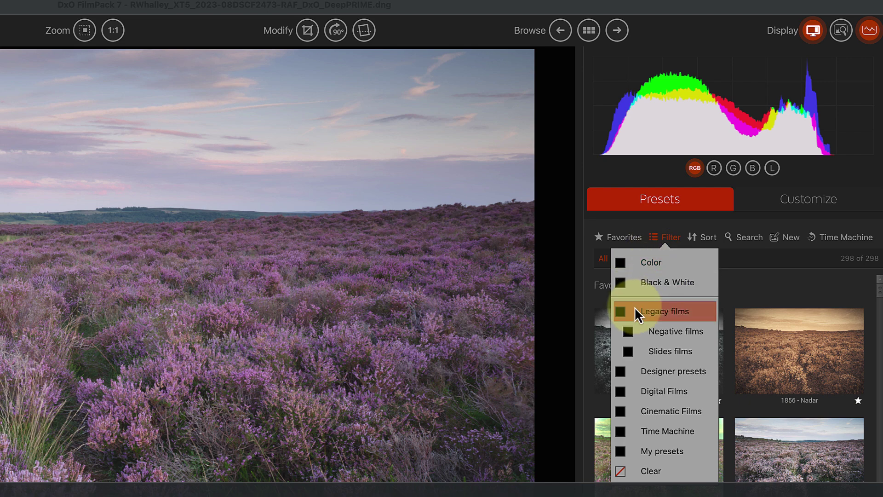
left_click(622, 393)
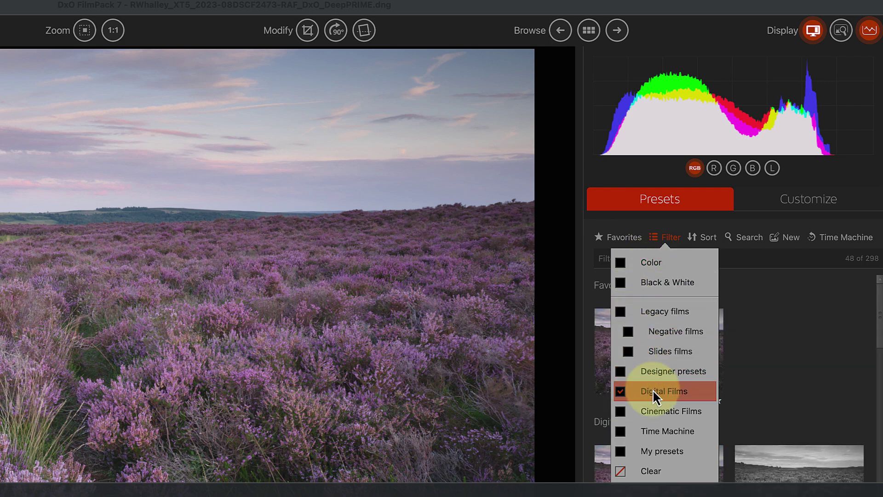
left_click(779, 354)
left_click(663, 350)
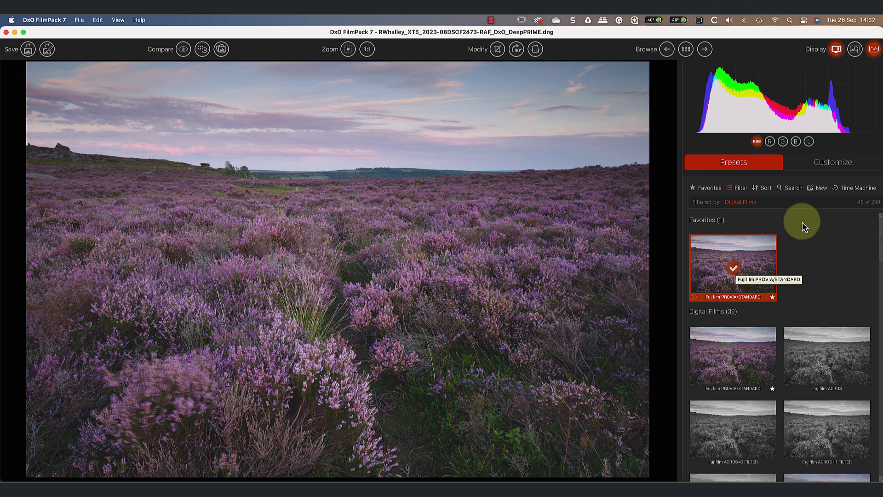
On the Customize tab, lower the Light exposure to -0.7.
left_click(830, 165)
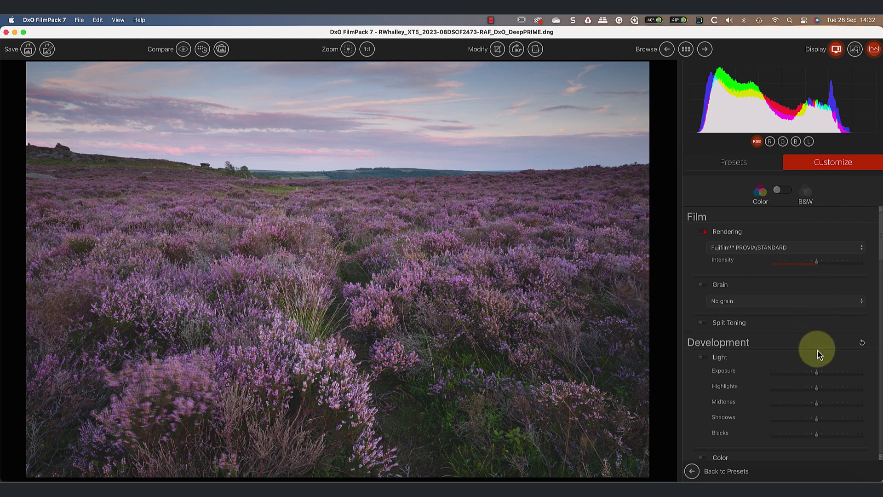
mouse_move(787, 370)
left_click_drag(817, 374, 807, 374)
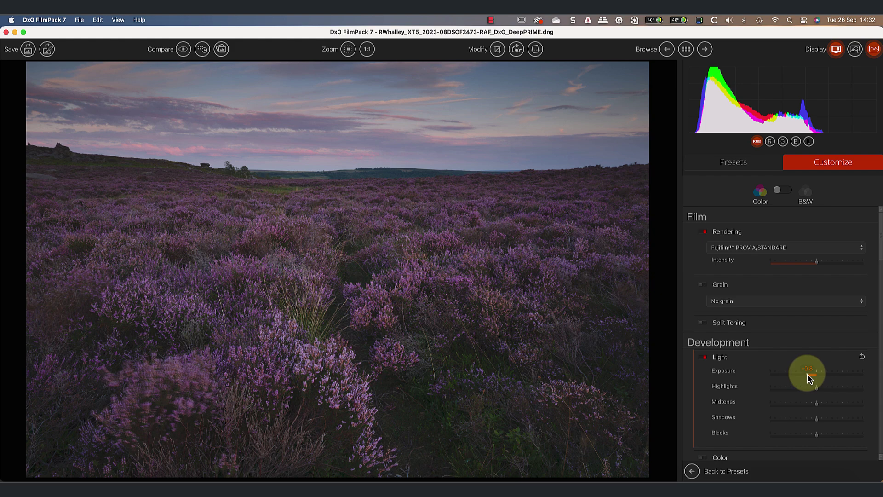
left_click_drag(807, 373, 808, 373)
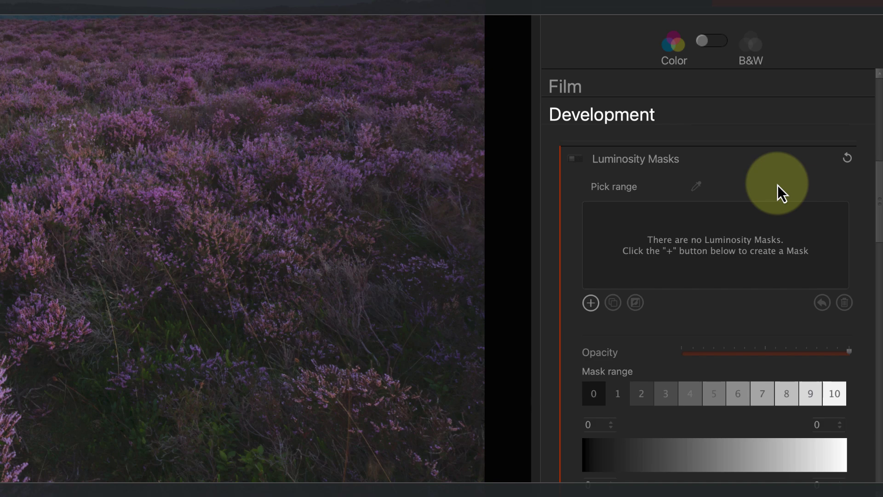
Add a first luminosity mask and try range presets 6–10, settling on the bright sky tones.
left_click(591, 302)
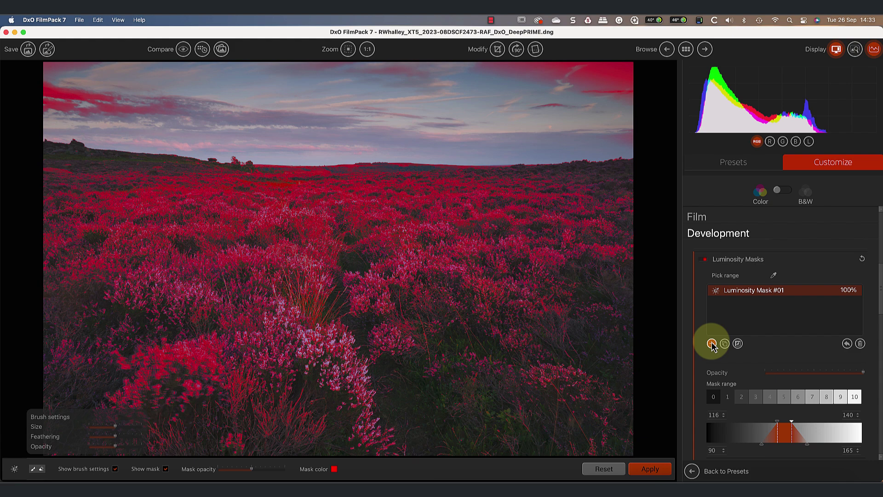
left_click(799, 399)
left_click(812, 403)
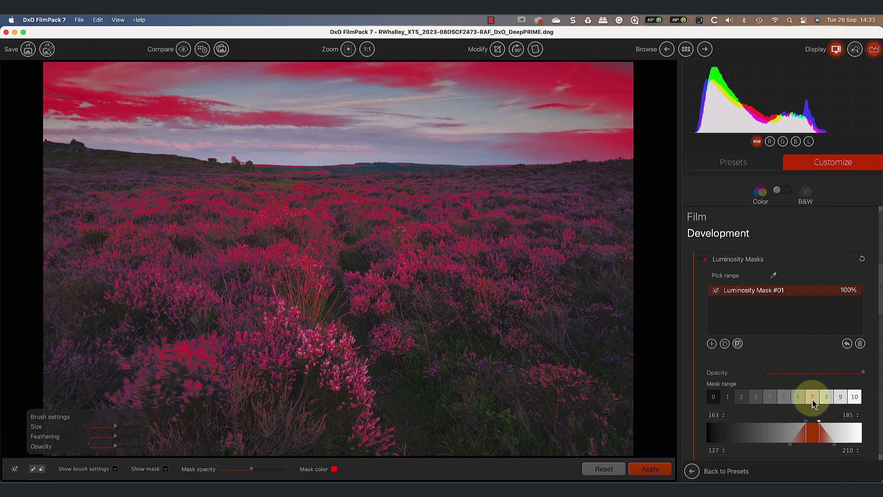
left_click(827, 401)
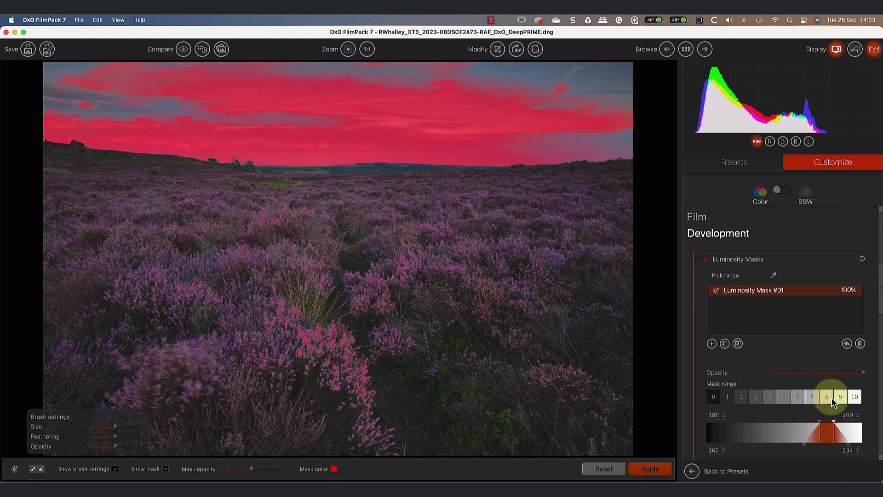
left_click(846, 399)
left_click(853, 398)
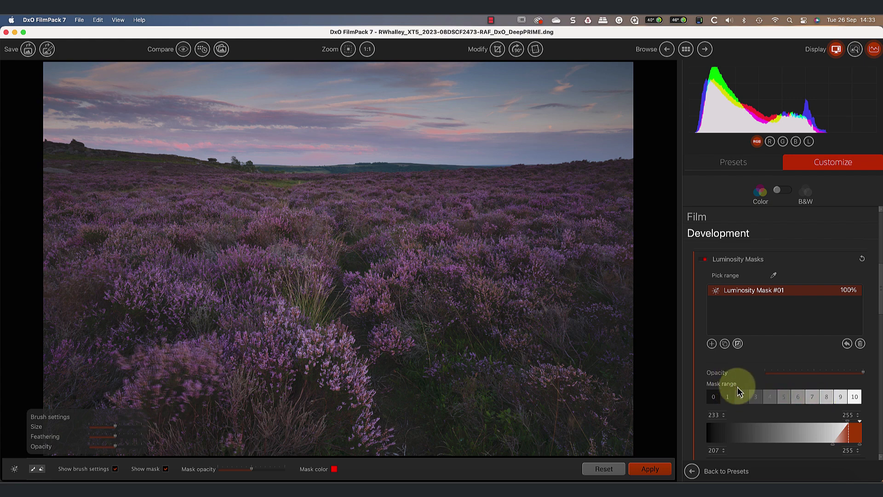
left_click(839, 400)
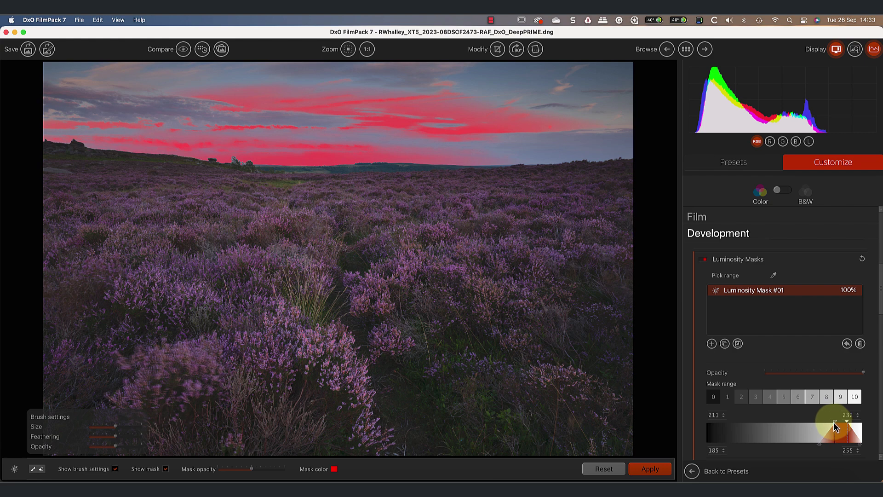
Drag the mask's left range handle so the range spans about 141–232.
left_click_drag(837, 428, 793, 429)
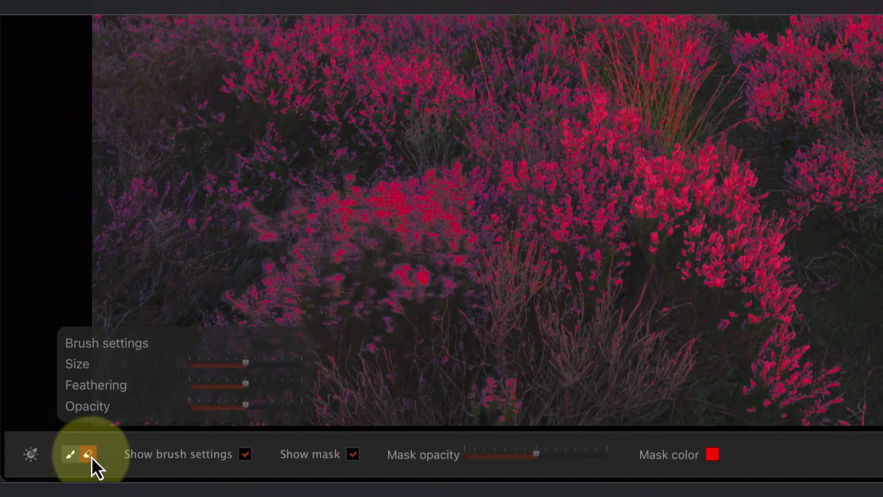
Erase the mask from the heather foreground using a maximum-size, 100-opacity eraser brush.
left_click(89, 457)
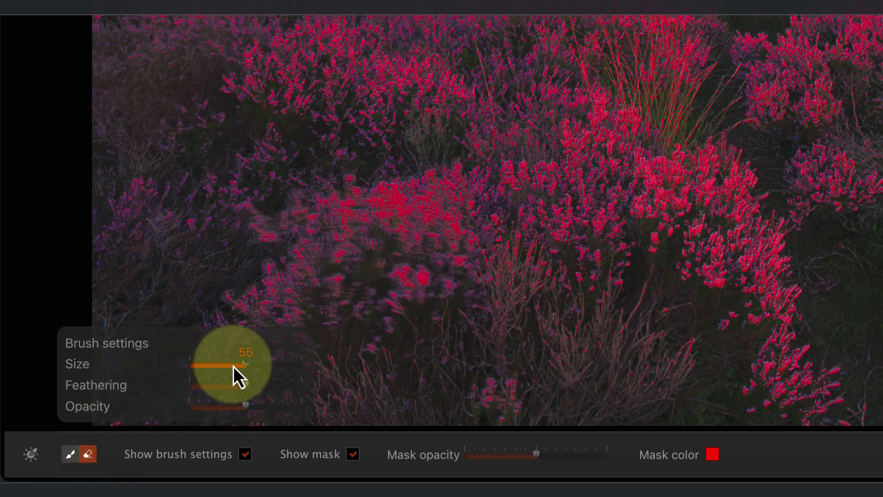
left_click_drag(248, 368, 317, 377)
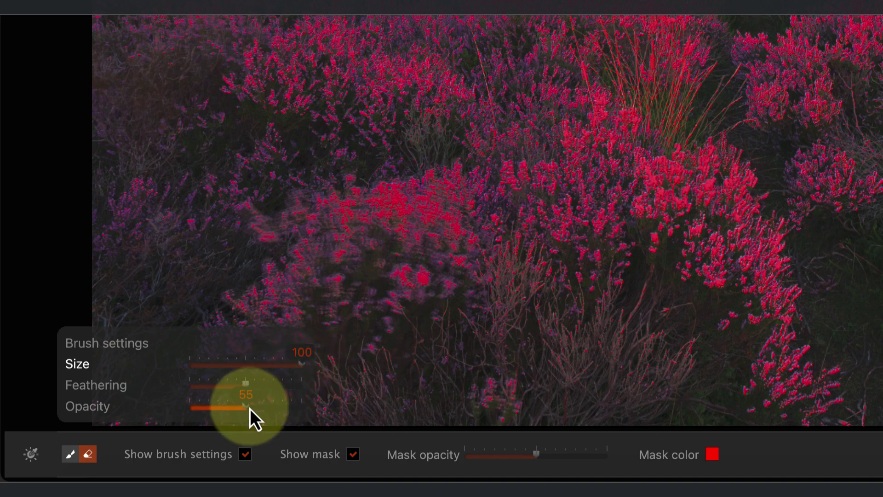
left_click_drag(246, 409, 321, 410)
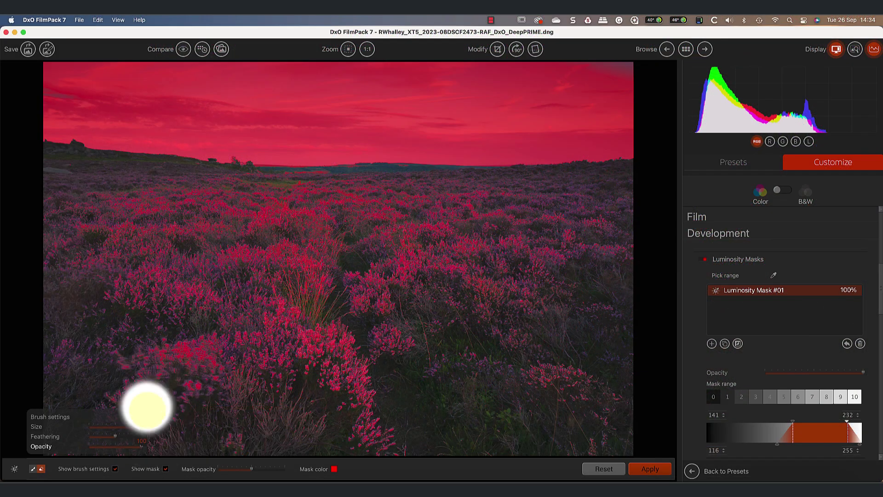
mouse_move(47, 178)
left_mouse_down()
mouse_move(181, 202)
mouse_move(627, 191)
mouse_move(217, 200)
mouse_move(460, 265)
mouse_move(444, 256)
mouse_move(646, 394)
mouse_move(47, 430)
mouse_move(375, 369)
mouse_move(187, 283)
mouse_move(284, 300)
mouse_move(92, 235)
left_mouse_up()
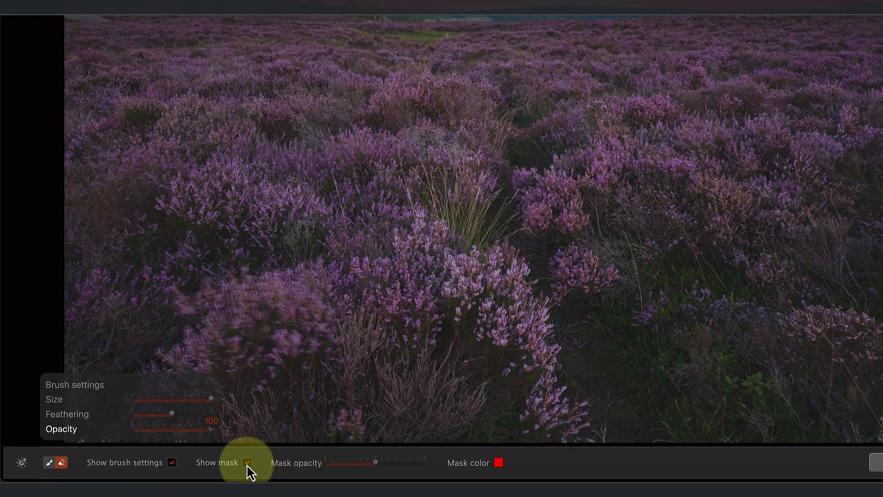
Hide the mask overlay, nudge the sky's exposure up, and raise its contrast to 17.
left_click(247, 462)
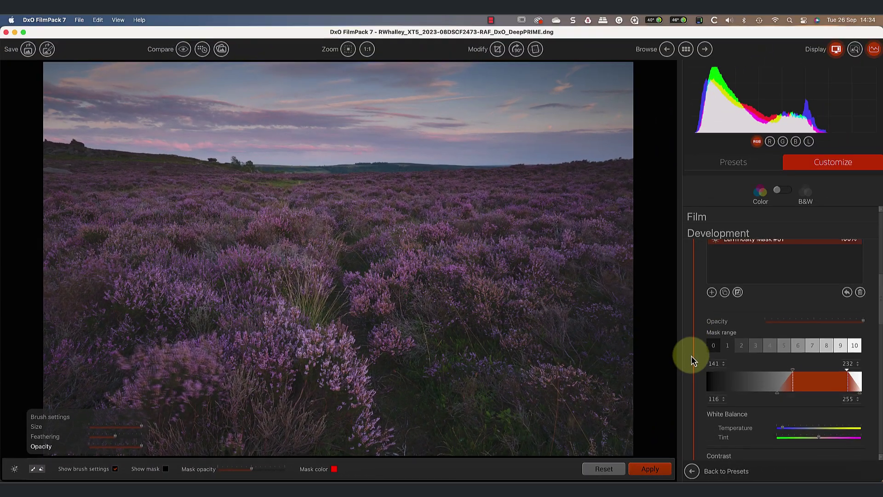
scroll(691, 356, "down", 3)
scroll(691, 355, "down", 2)
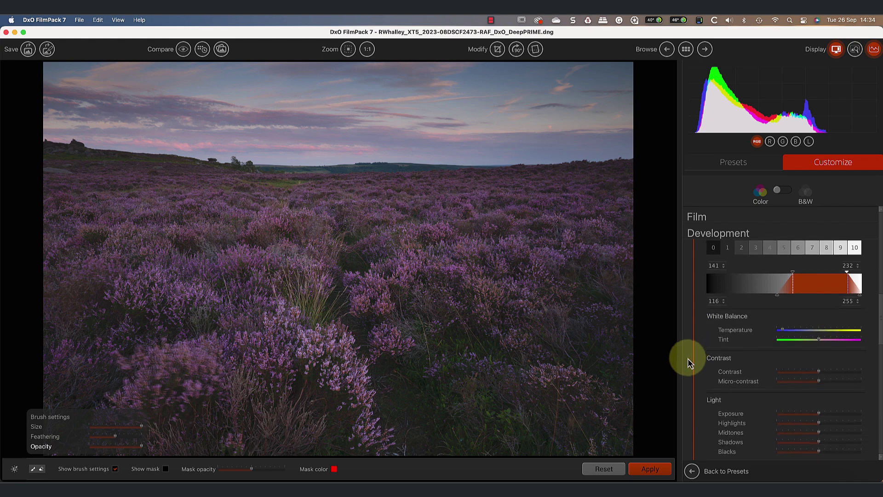
left_click_drag(819, 414, 822, 415)
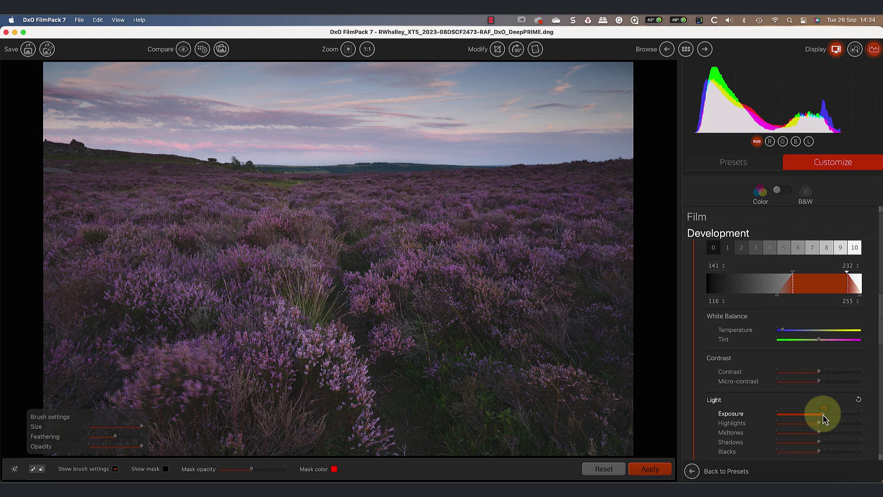
left_click_drag(823, 414, 823, 414)
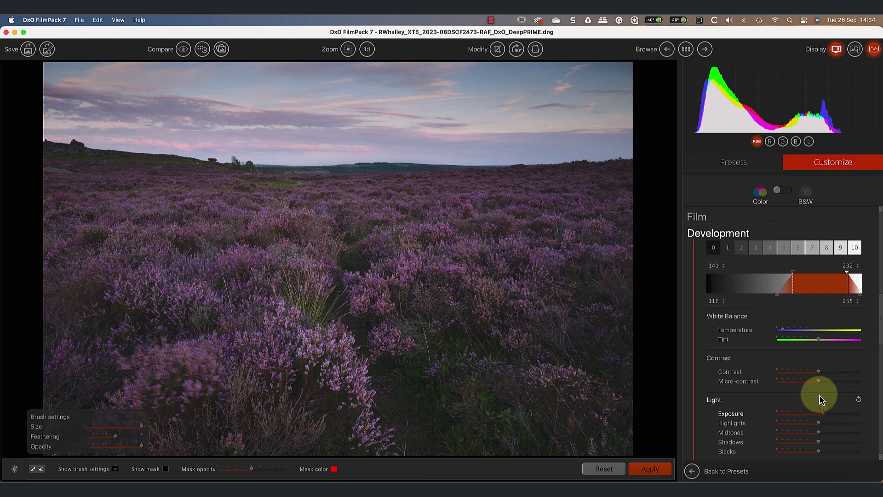
mouse_move(818, 372)
left_mouse_down()
mouse_move(828, 376)
mouse_move(820, 386)
mouse_move(833, 387)
left_mouse_up()
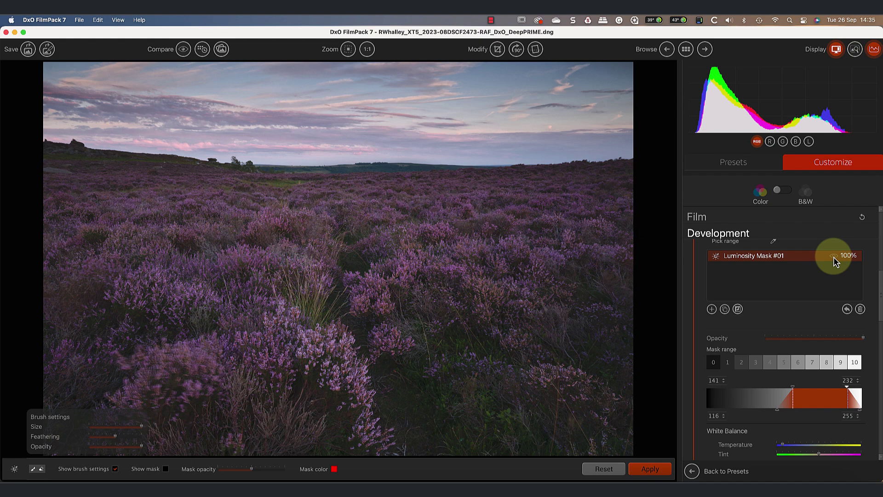
left_click(834, 256)
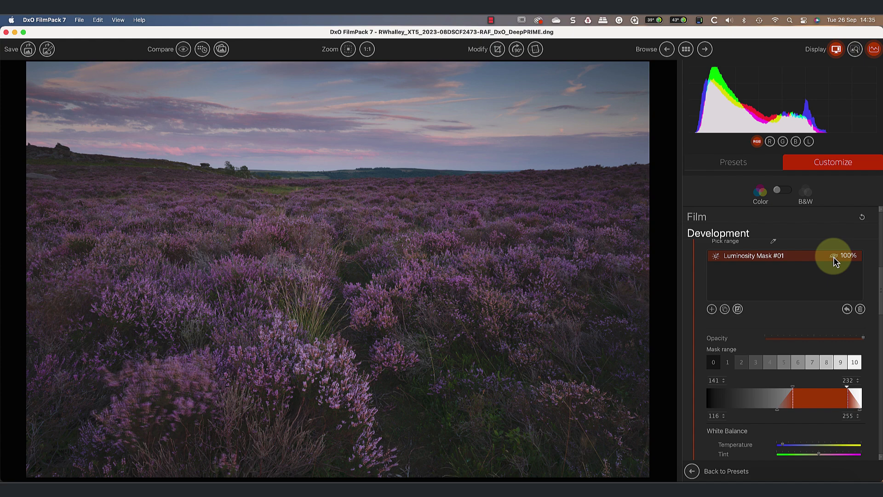
left_click(833, 258)
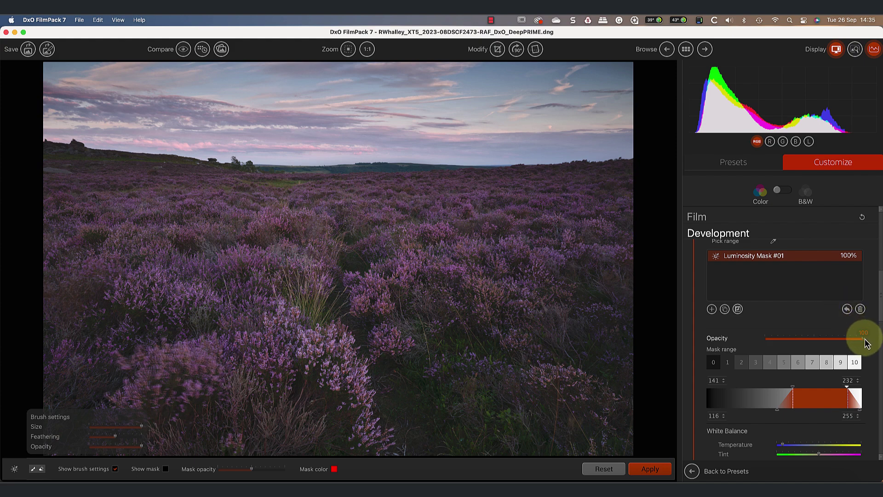
mouse_move(867, 342)
left_mouse_down()
mouse_move(851, 343)
mouse_move(869, 339)
left_mouse_up()
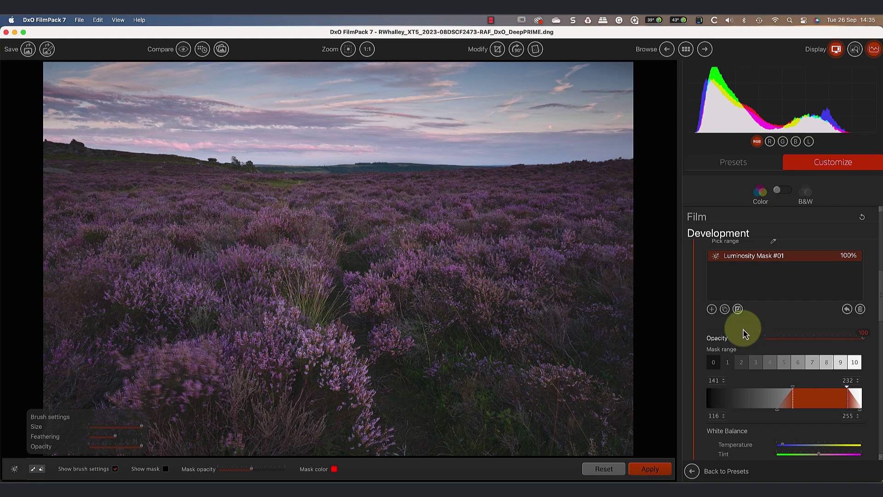
Add Luminosity Mask #02 with overlay shown, settle on zone 7, and widen it to about 129–185.
left_click(711, 308)
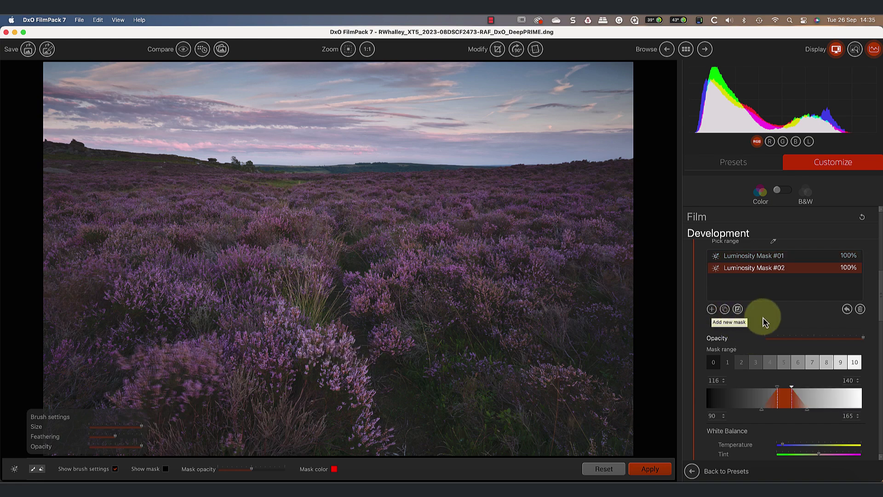
left_click(166, 469)
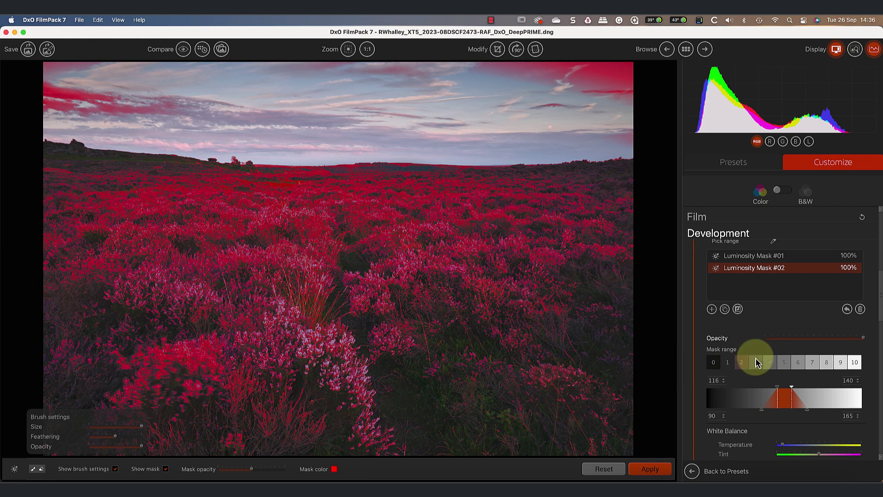
left_click(799, 363)
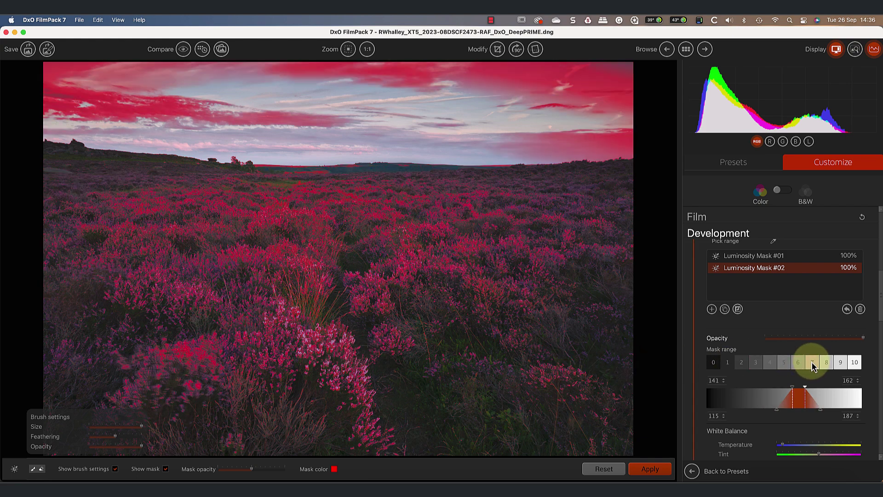
left_click(812, 362)
left_click(822, 362)
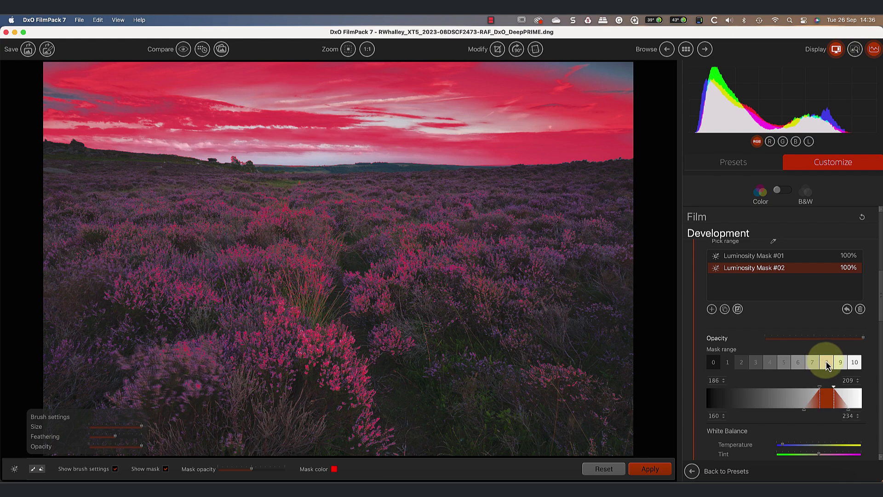
left_click(814, 362)
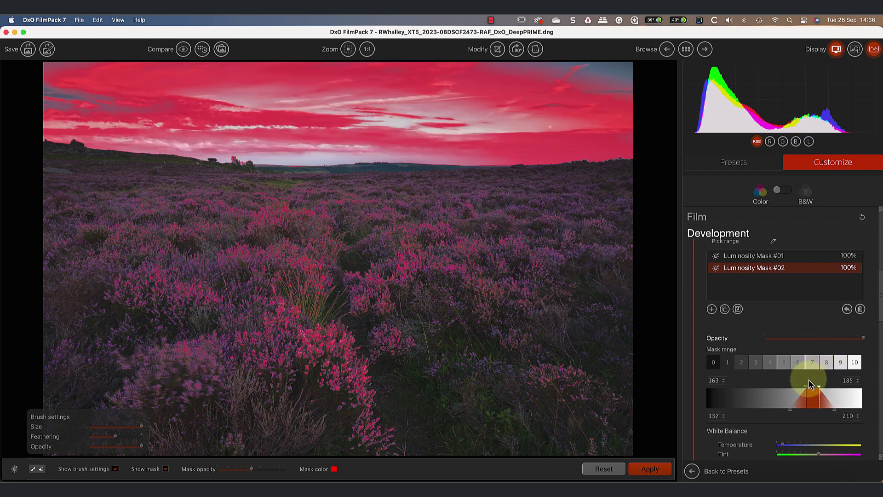
left_click_drag(809, 381, 787, 394)
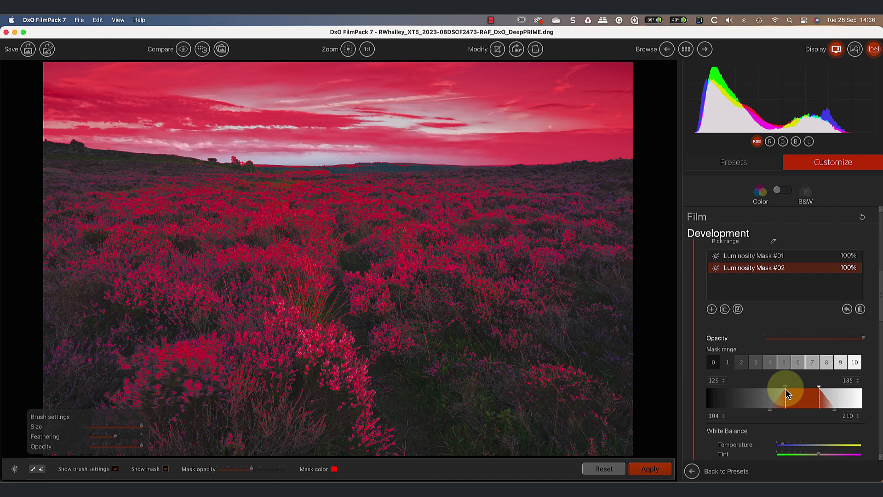
Erase the upper sky from mask #02 and hide its overlay.
left_click(43, 470)
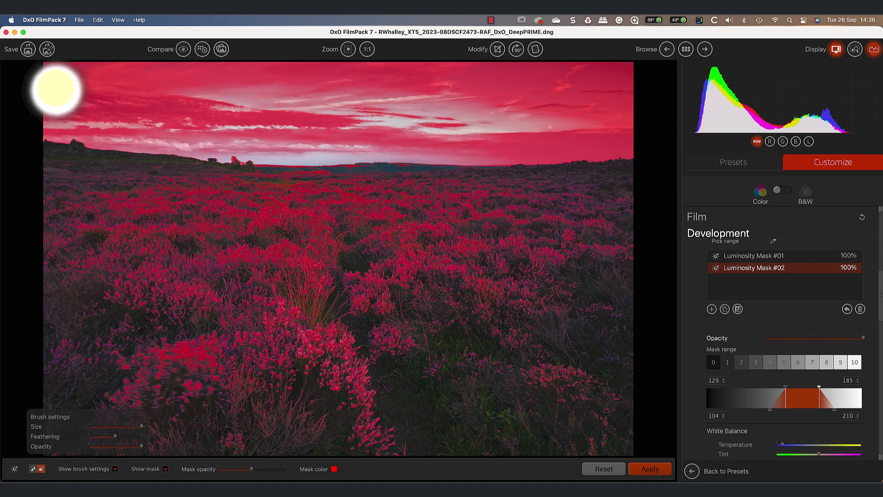
mouse_move(65, 75)
left_mouse_down()
mouse_move(661, 69)
mouse_move(172, 71)
mouse_move(526, 89)
left_mouse_up()
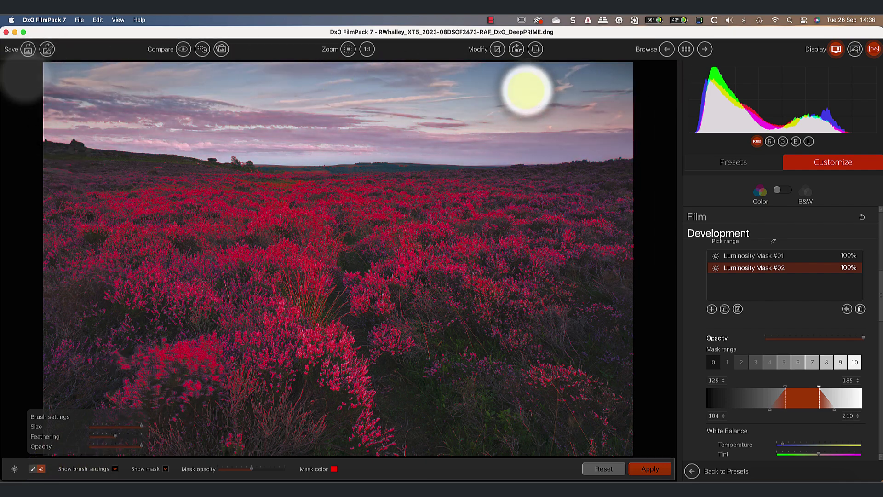
left_click(165, 469)
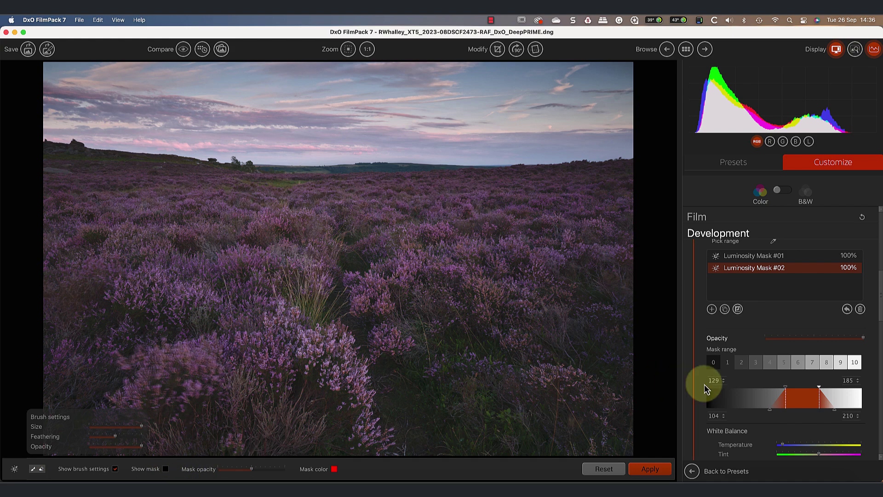
scroll(705, 384, "down", 2)
scroll(704, 384, "down", 2)
scroll(706, 388, "down", 2)
scroll(704, 389, "down", 1)
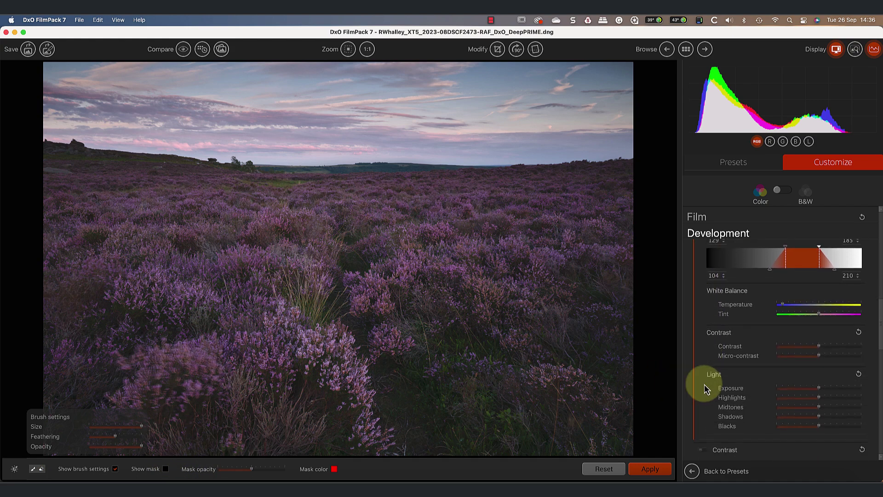
Give the heather mask exposure 4, highlights 21 and tint 25, then toggle it to compare.
left_click_drag(820, 391, 821, 391)
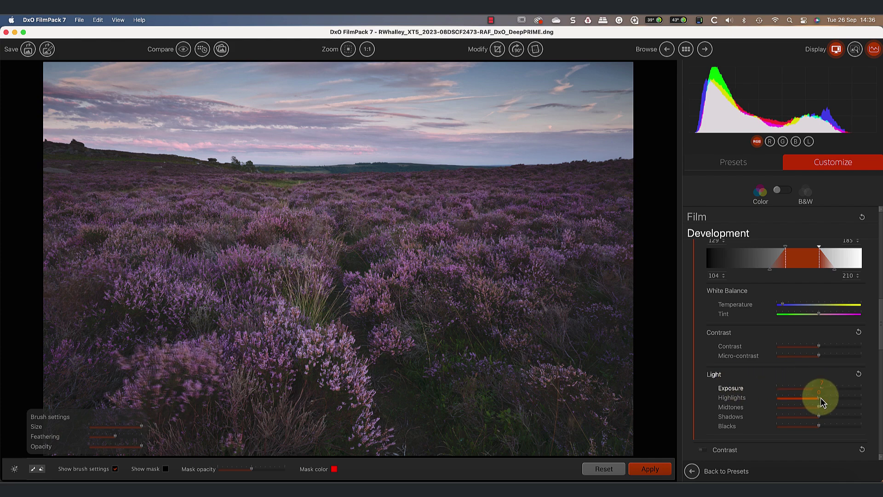
left_click_drag(819, 399, 827, 397)
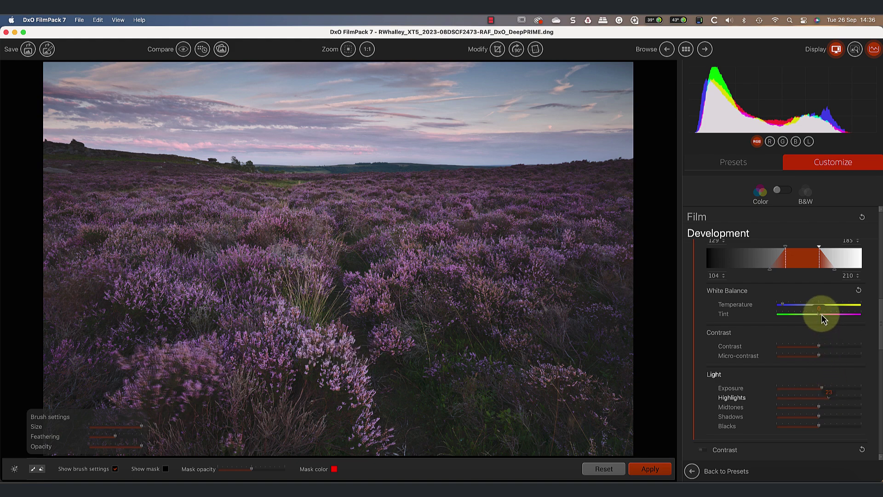
mouse_move(819, 314)
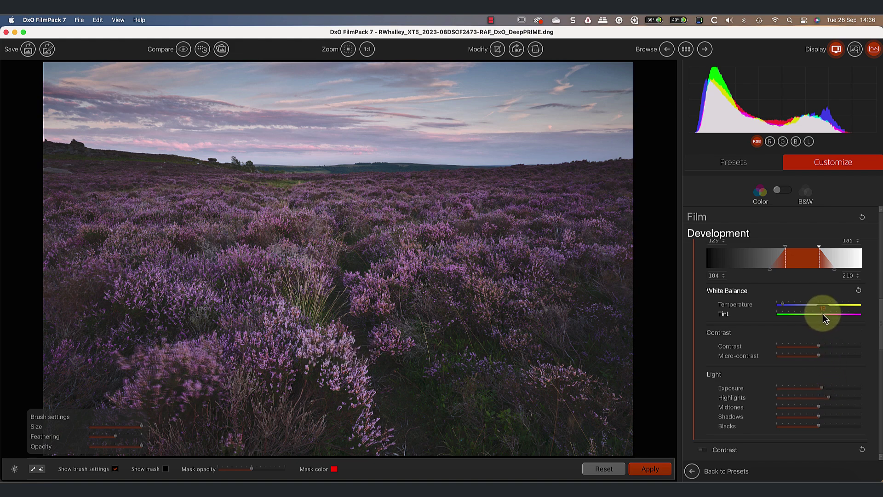
left_click_drag(823, 314, 824, 314)
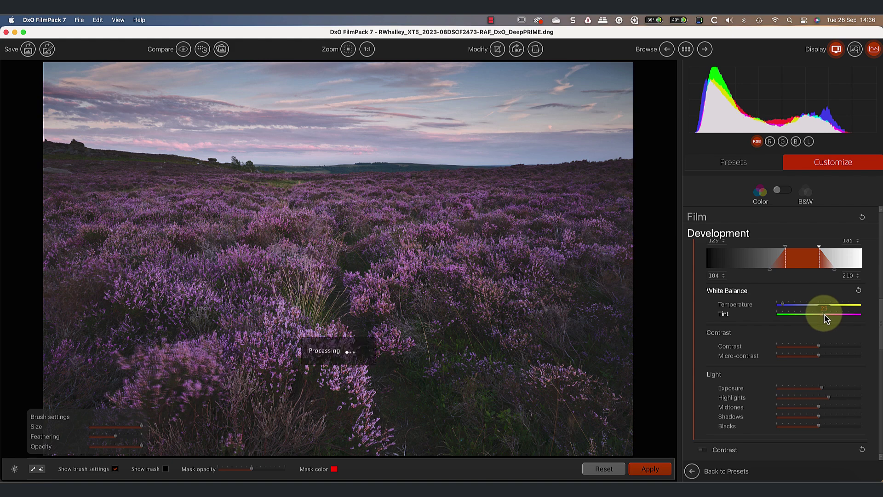
scroll(824, 297, "up", 3)
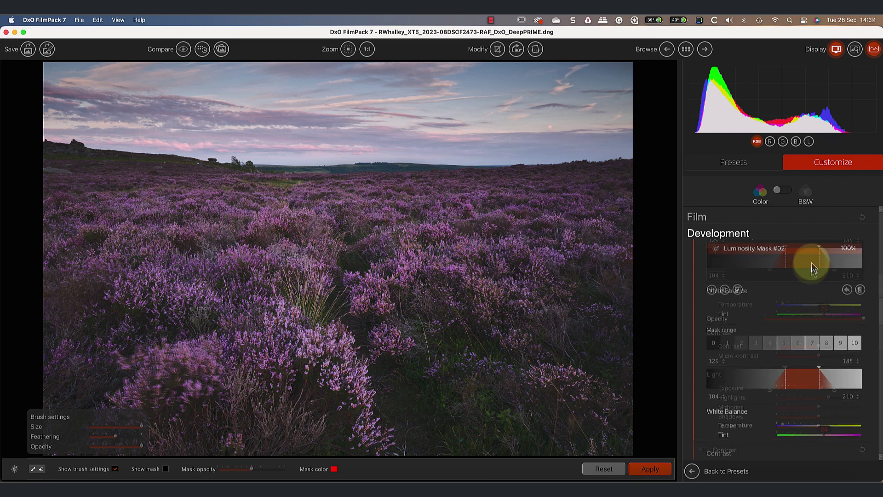
left_click(833, 253)
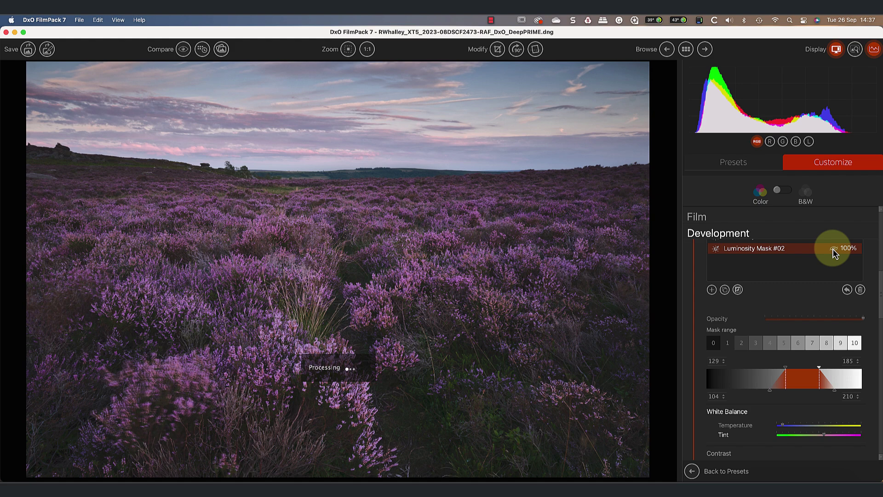
left_click(833, 253)
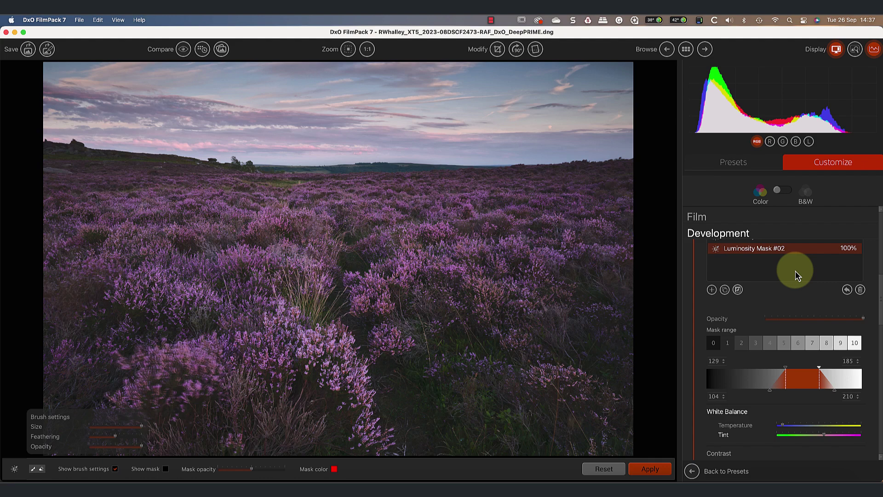
Apply the luminosity mask edits, then add upper, lower and shadow-end points to the tone curve.
left_click(643, 468)
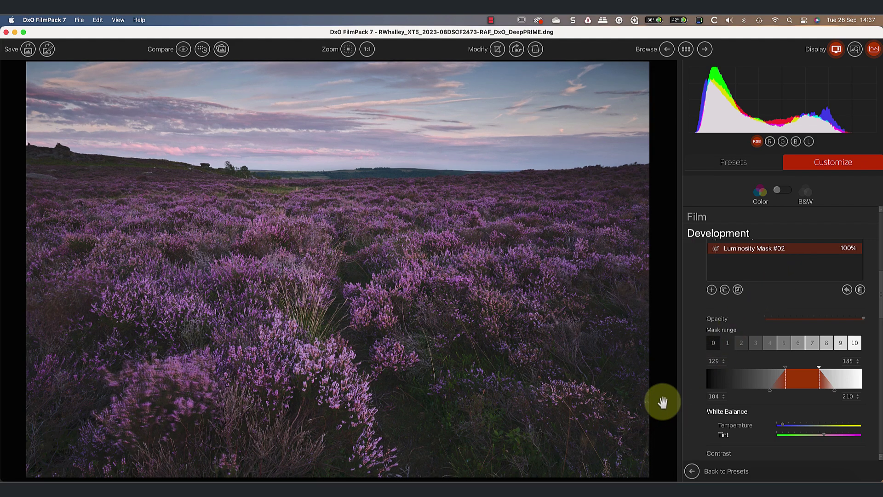
scroll(714, 307, "up", 3)
scroll(714, 312, "up", 2)
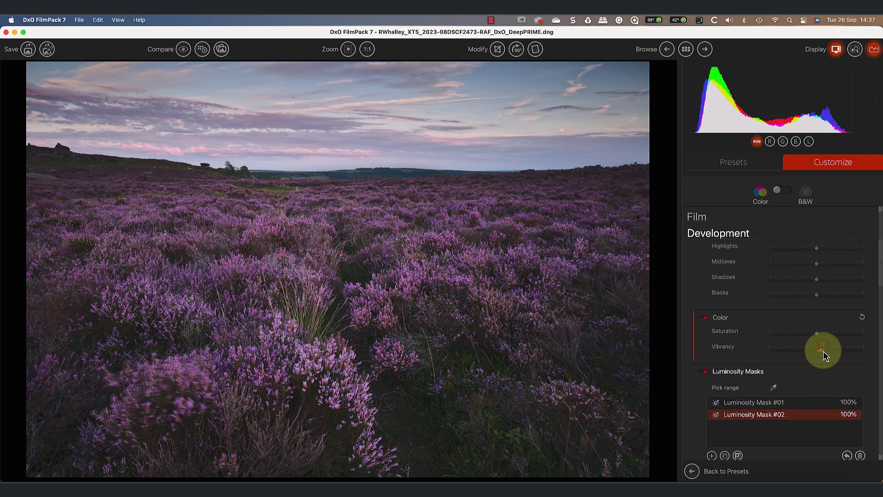
scroll(828, 352, "down", 5)
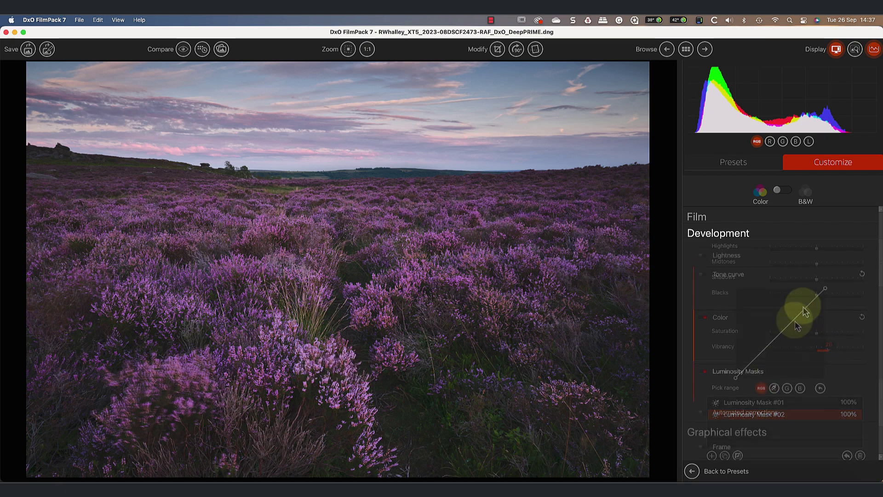
left_click(804, 305)
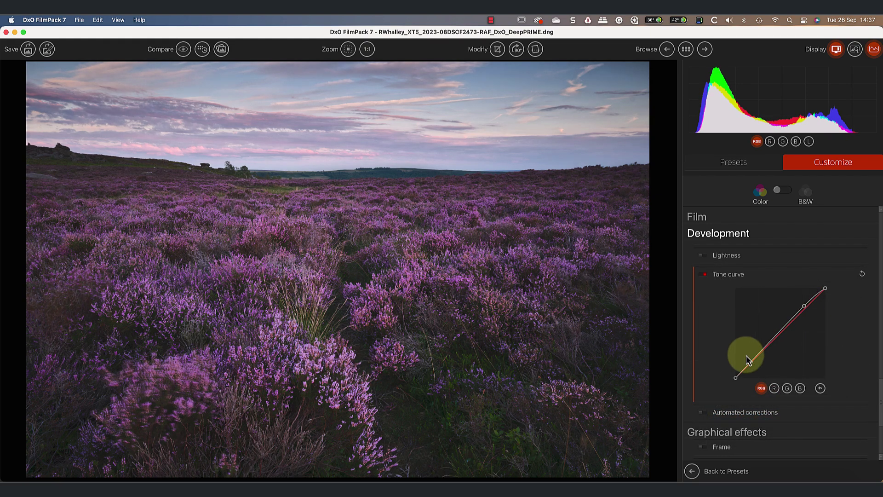
left_click(766, 351)
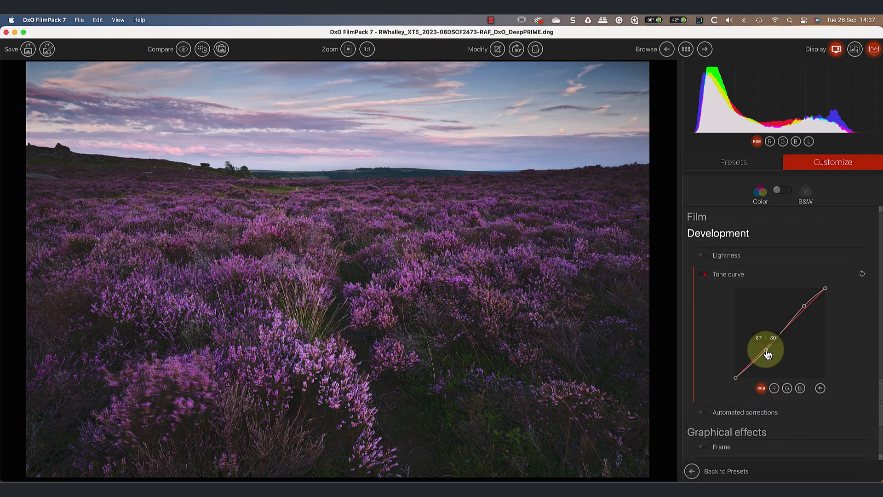
left_click(745, 368)
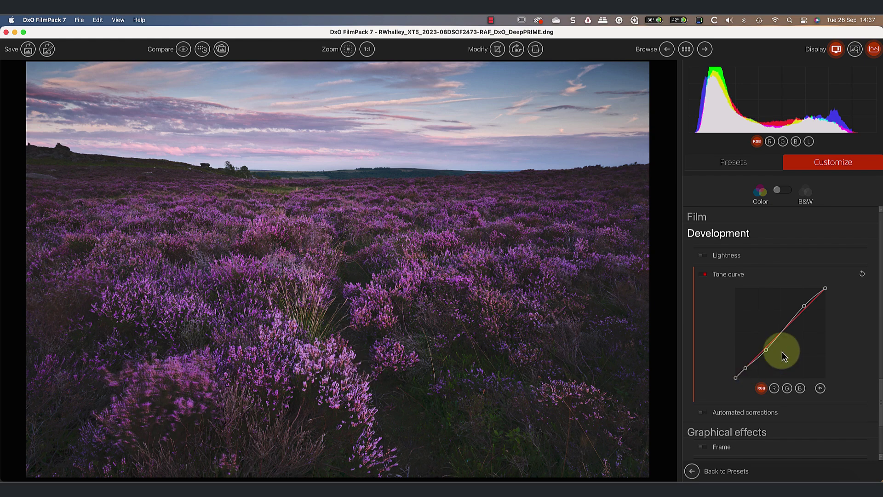
left_click(184, 52)
left_click(183, 52)
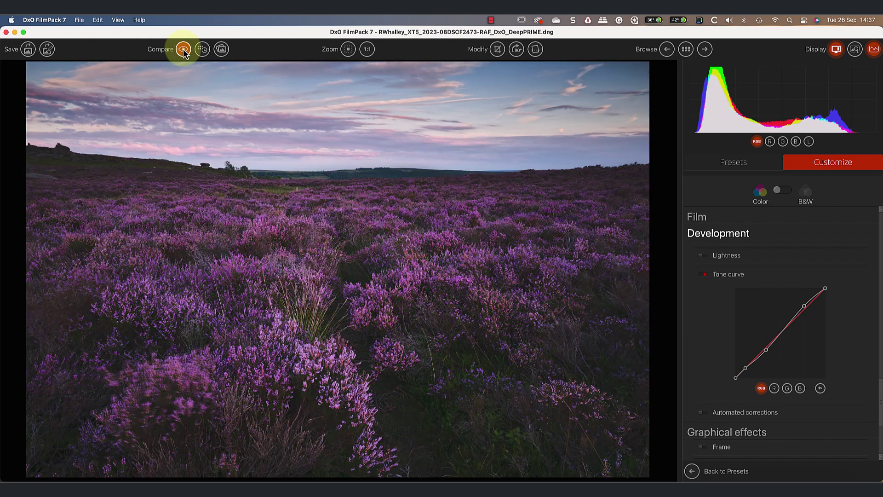
left_click(184, 52)
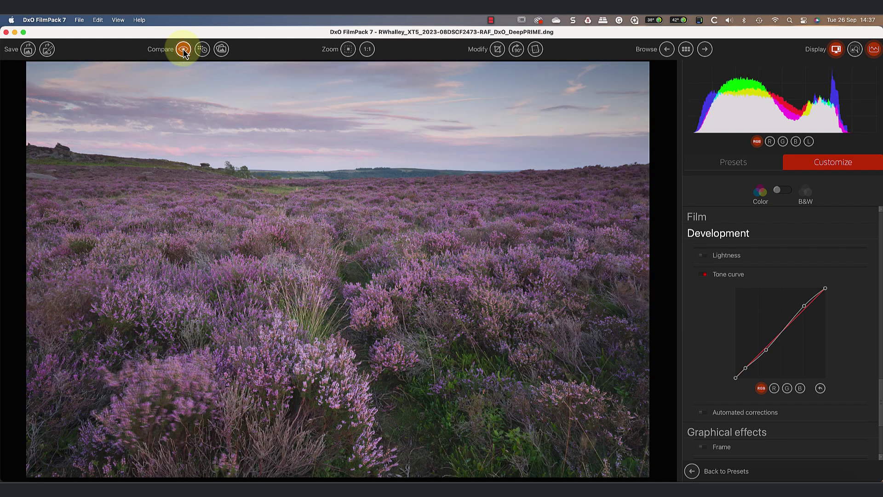
left_click(184, 53)
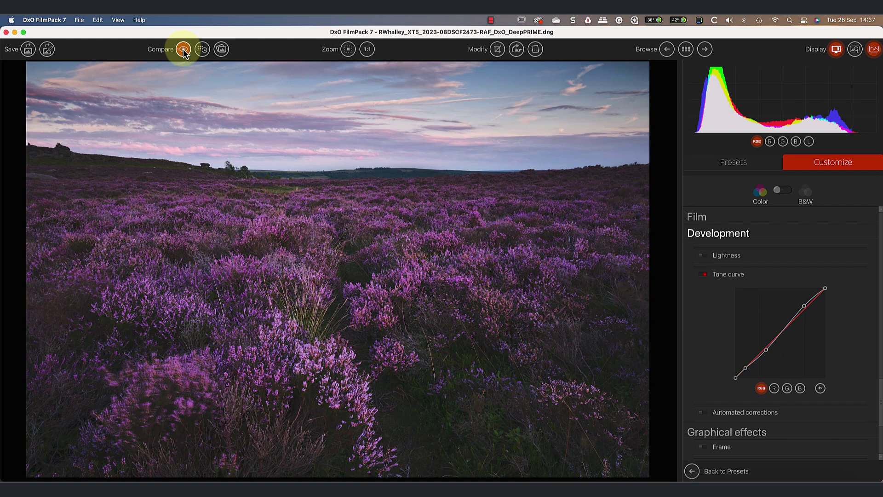